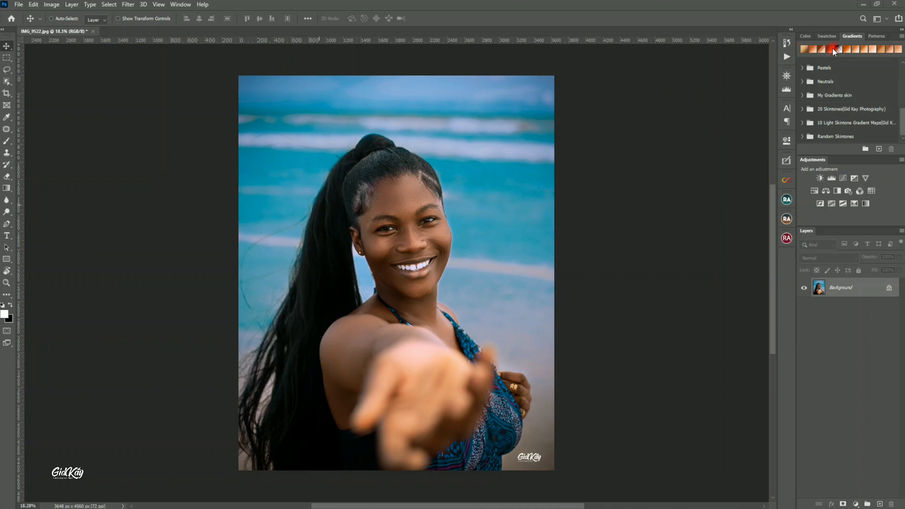
Step: Import the 100+ Rich Skintone Gradient Maps GRD file from its Desktop folder into the gradient presets
left_click(182, 4)
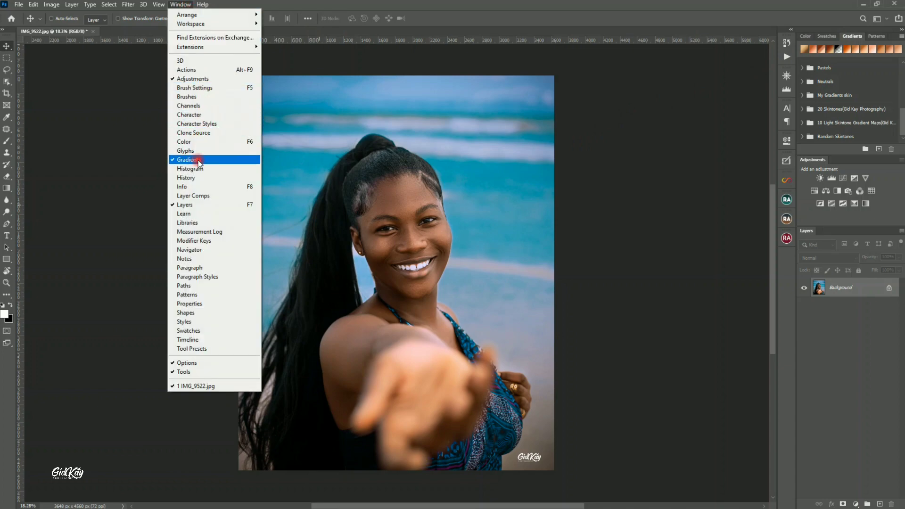
left_click(848, 35)
left_click(847, 49)
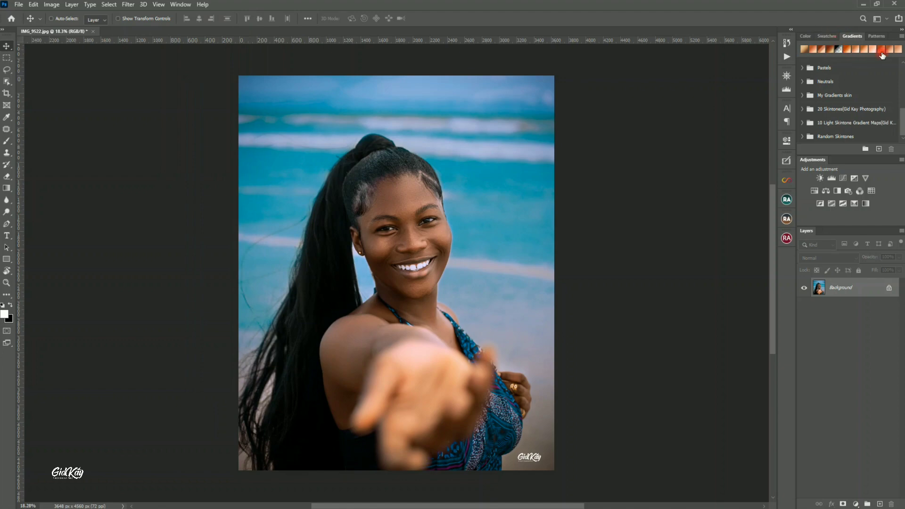
left_click(902, 37)
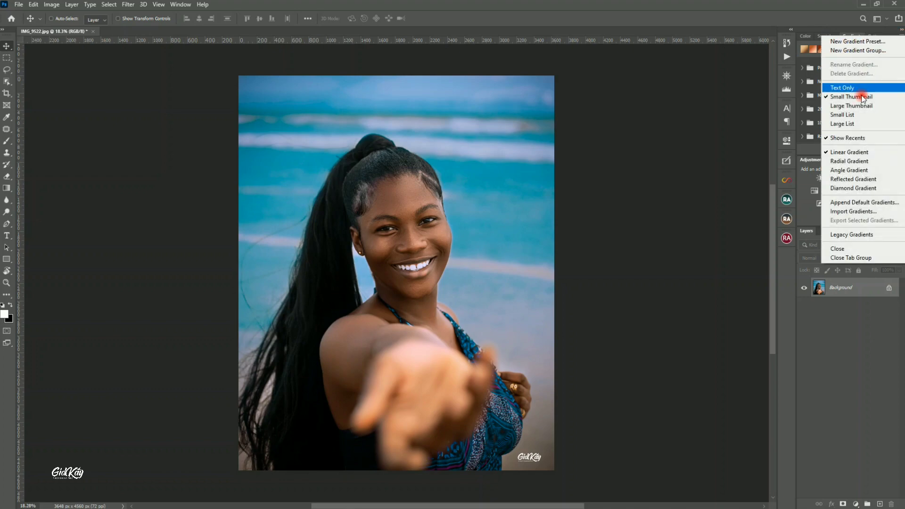
left_click(854, 212)
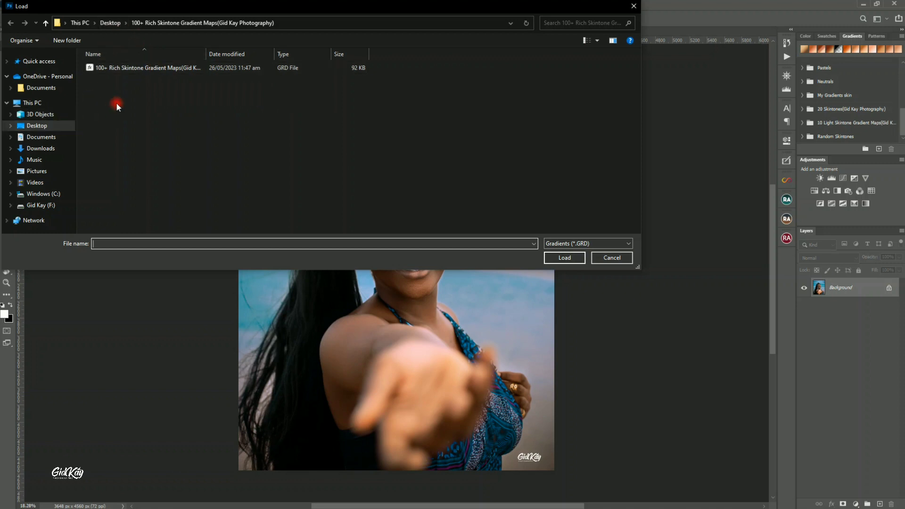
left_click(151, 68)
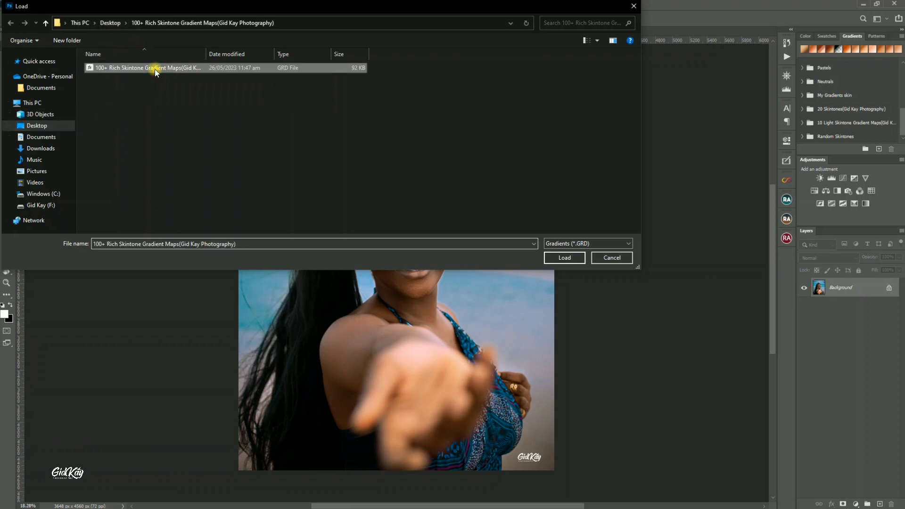
left_click(562, 259)
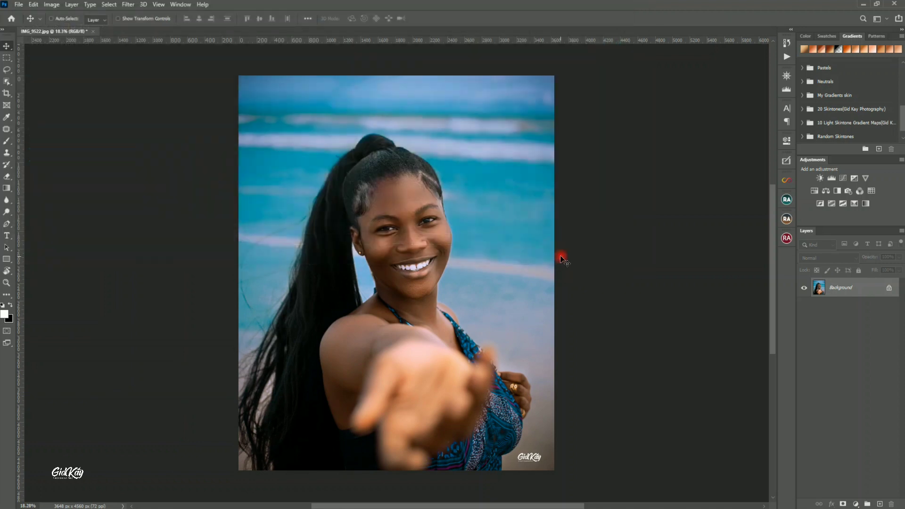
Step: Expand the imported 100+ Rich Skintone Gradient Maps group and look through its gradient swatches
scroll(837, 116, "down", 1)
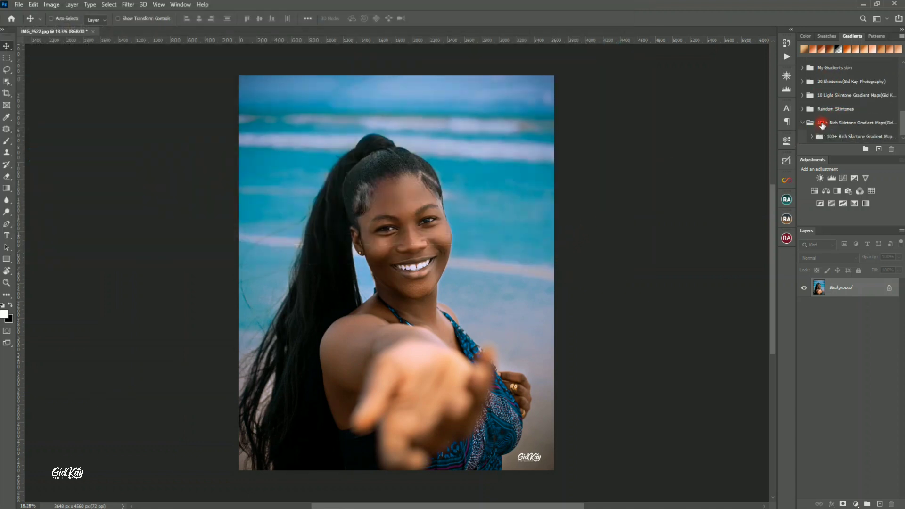
left_click(803, 136)
scroll(821, 130, "down", 2)
scroll(828, 89, "down", 2)
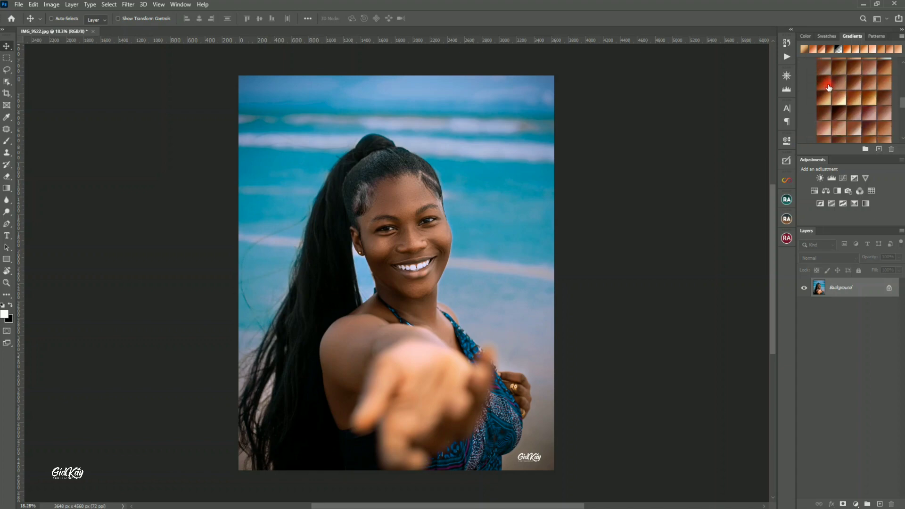
scroll(830, 87, "down", 2)
scroll(830, 87, "down", 4)
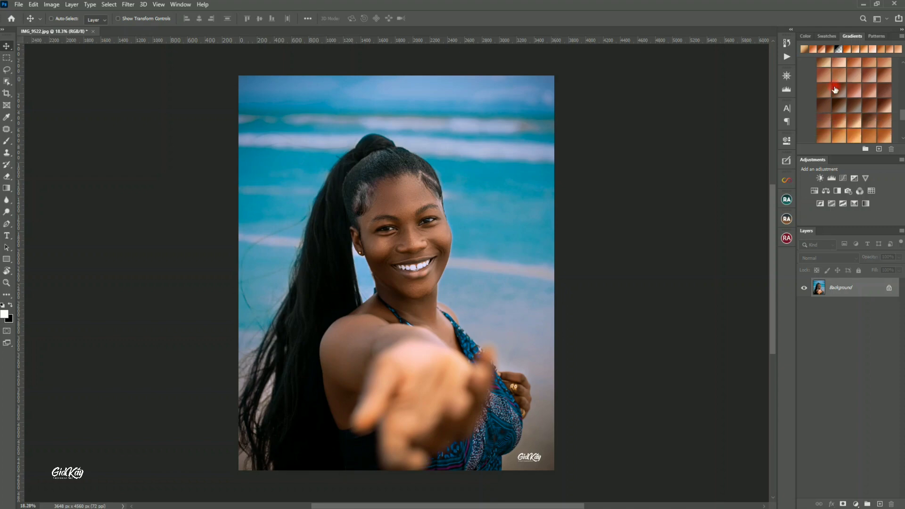
scroll(837, 93, "down", 5)
scroll(837, 95, "down", 2)
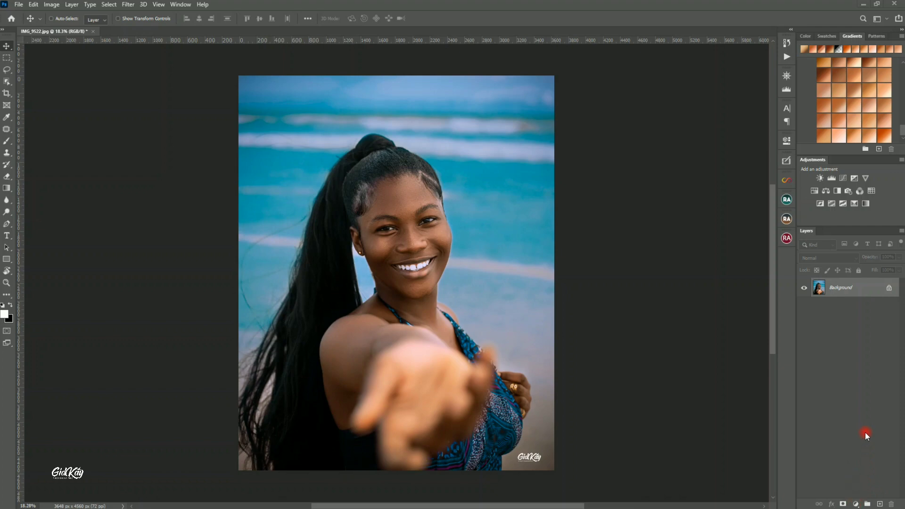
Step: Add a Gradient Map adjustment layer above the Background and open its gradient for editing
left_click(856, 504)
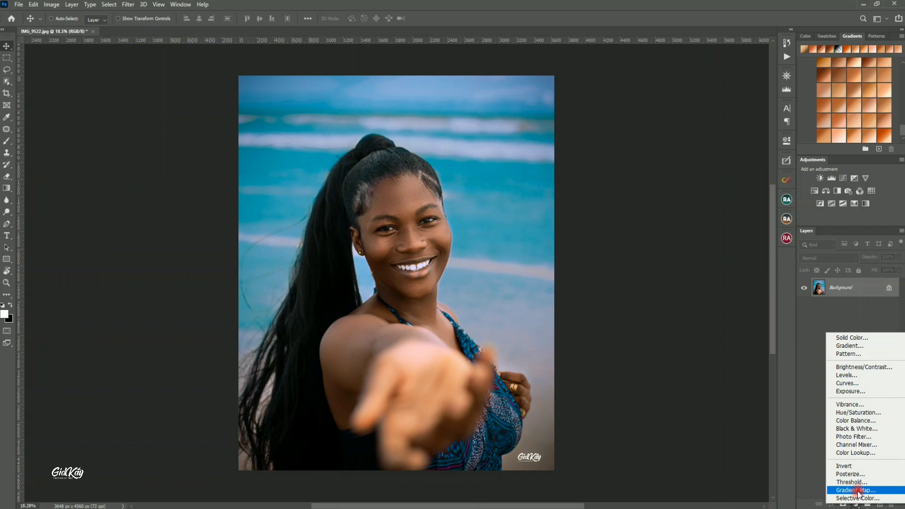
left_click(857, 498)
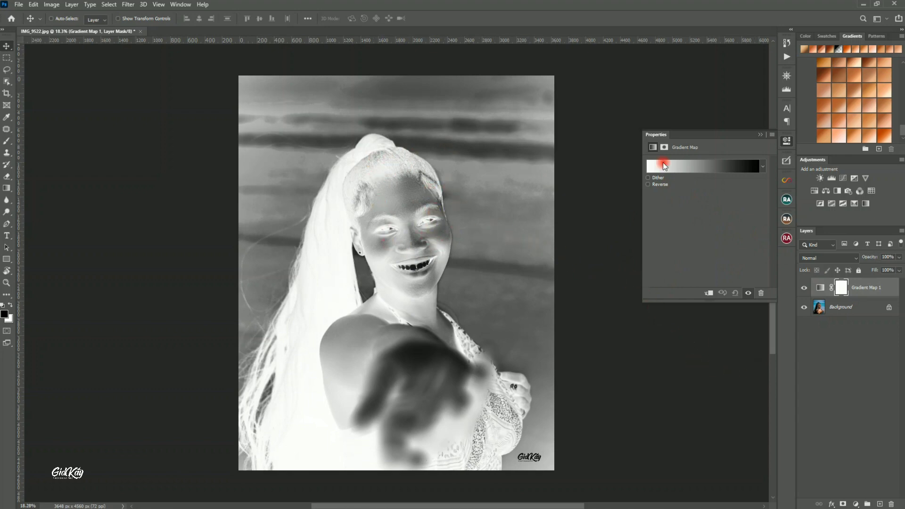
left_click(695, 166)
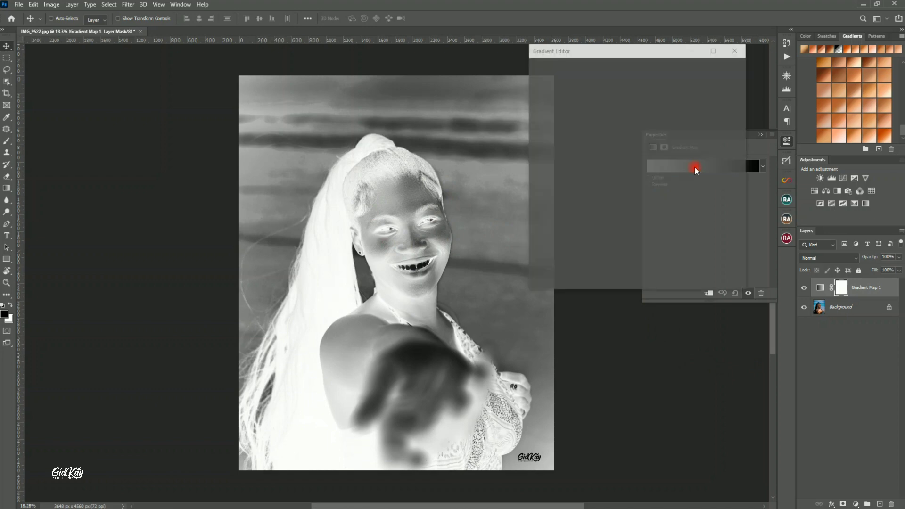
Step: Expand the 100+ Rich Skintone Gradient Maps preset group and try its first three gradients, ending on the third
scroll(587, 118, "down", 2)
scroll(588, 119, "down", 3)
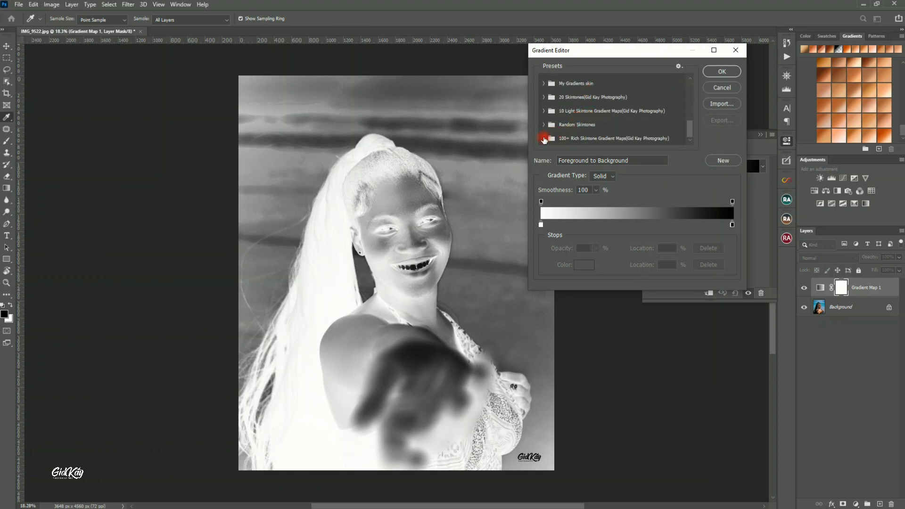
left_click(544, 139)
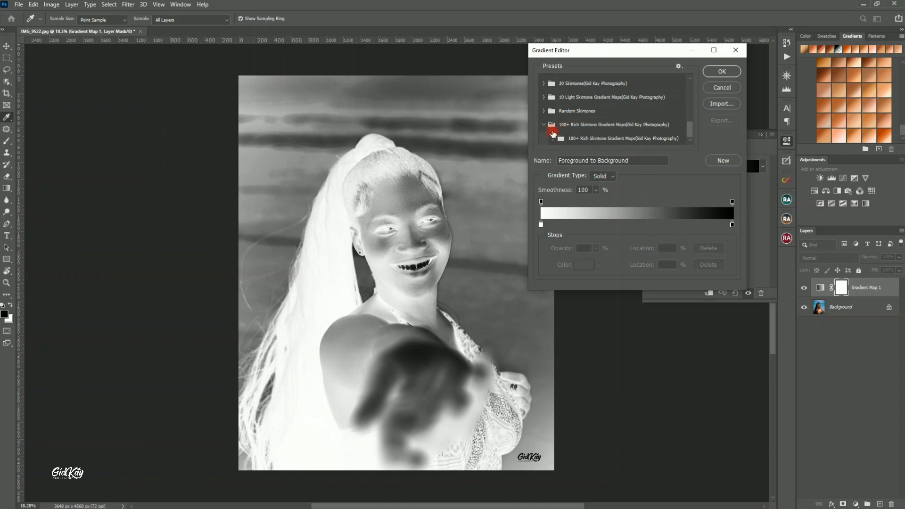
left_click(553, 137)
scroll(575, 122, "down", 3)
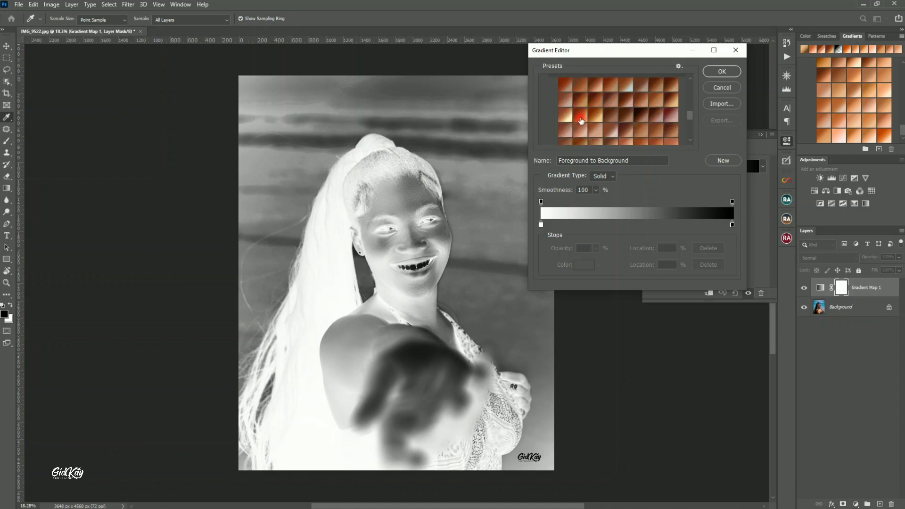
scroll(582, 119, "up", 1)
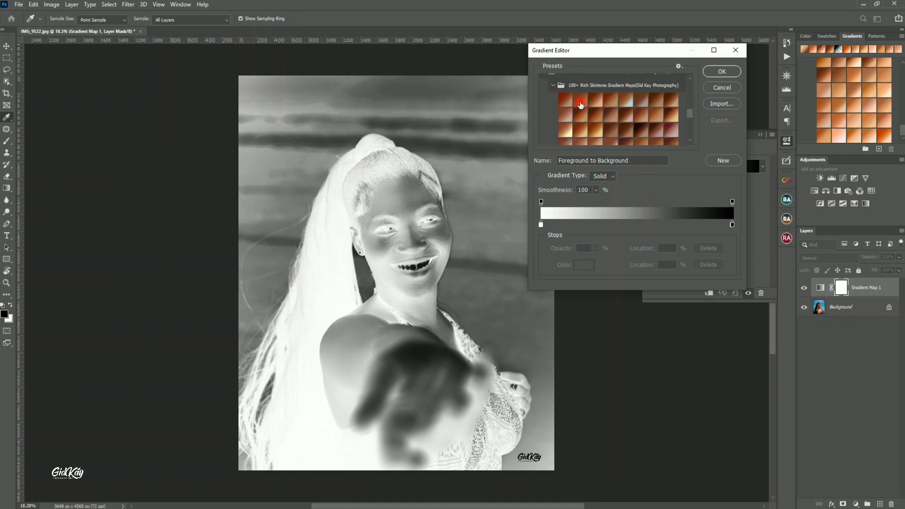
left_click(567, 104)
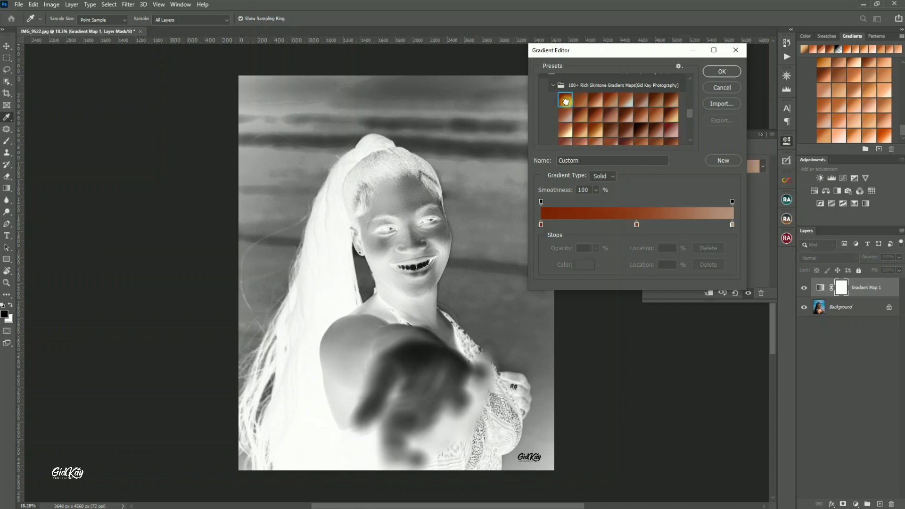
left_click(583, 103)
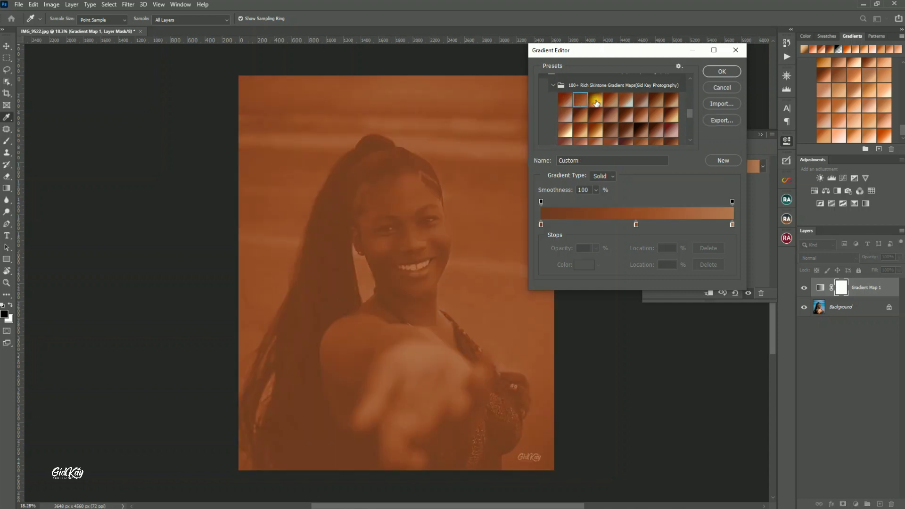
left_click(595, 100)
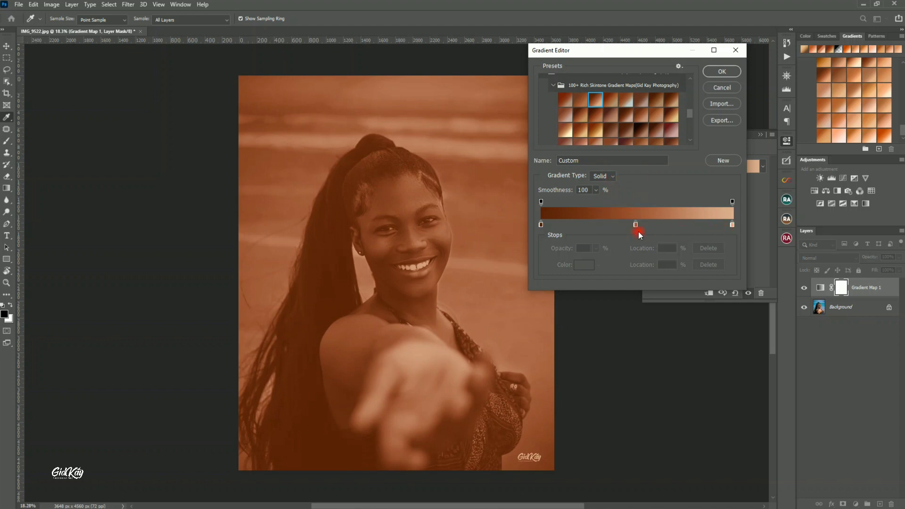
Step: Move the gradient's light end stop to 82% and its dark end stop to 14%
left_click_drag(732, 224, 706, 227)
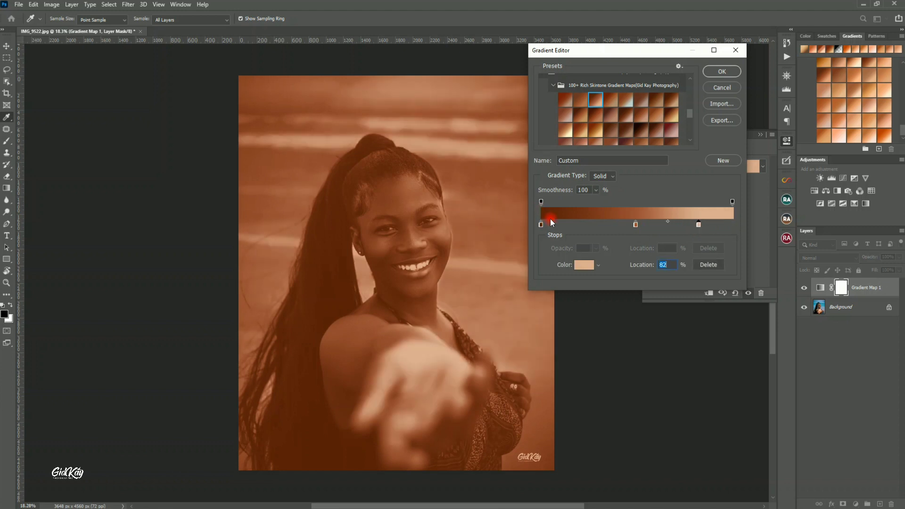
left_click_drag(541, 224, 550, 224)
left_click(637, 226)
left_click(698, 225)
left_click(549, 223)
left_click_drag(552, 226, 569, 225)
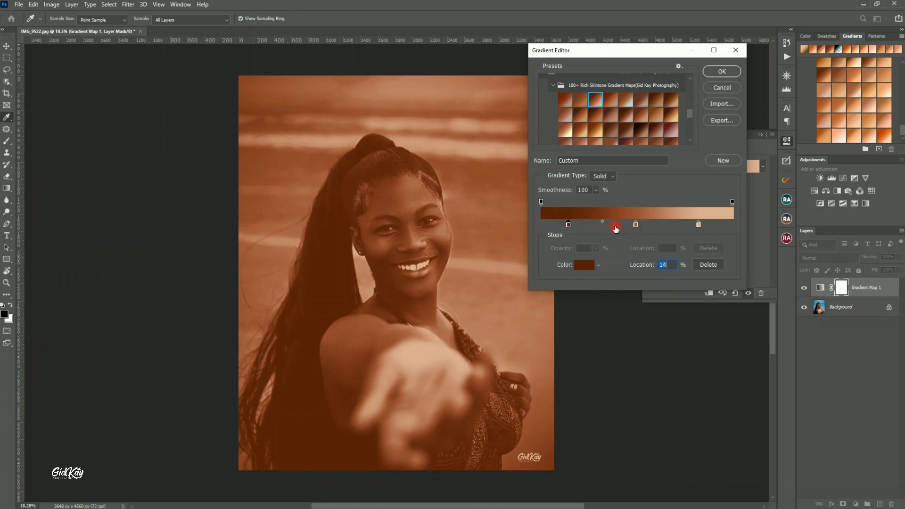
left_click(636, 226)
left_click(636, 223)
Step: Try a dark brown skintone preset and several lighter orange-brown ones on the gradient map
left_click(626, 128)
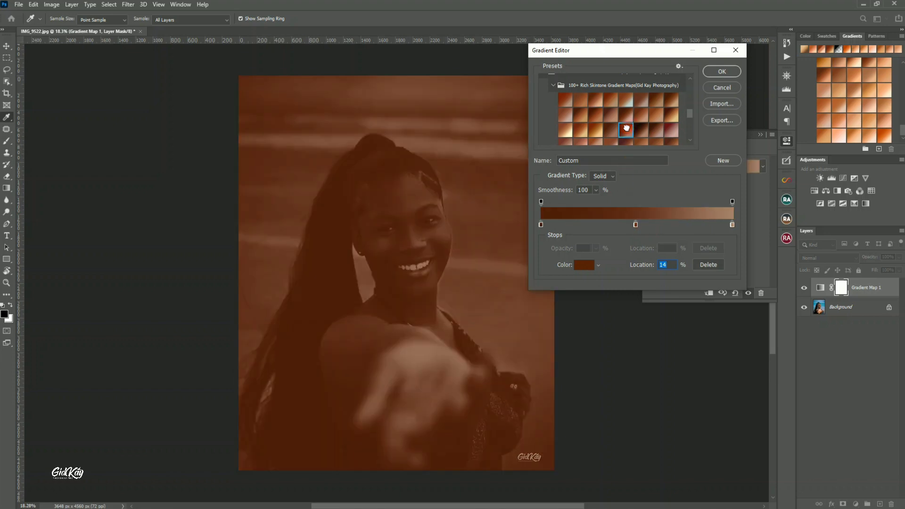
scroll(627, 129, "down", 5)
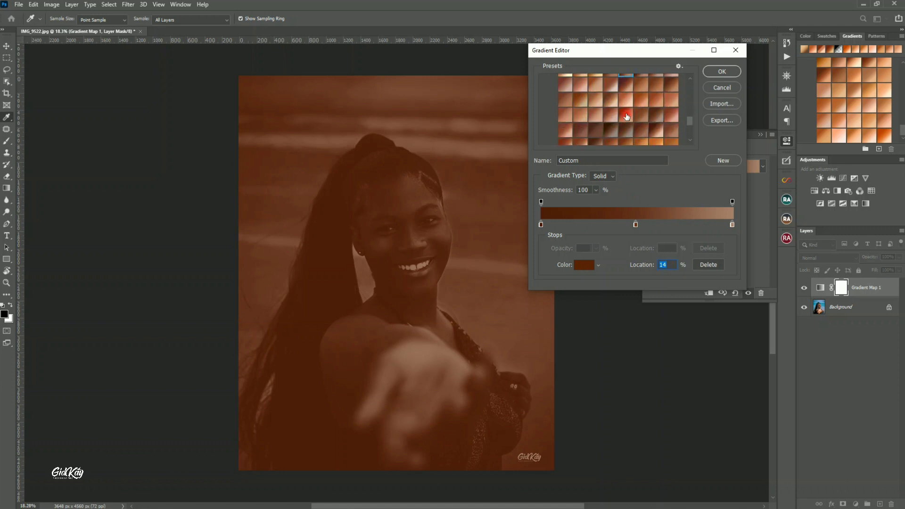
scroll(624, 118, "down", 4)
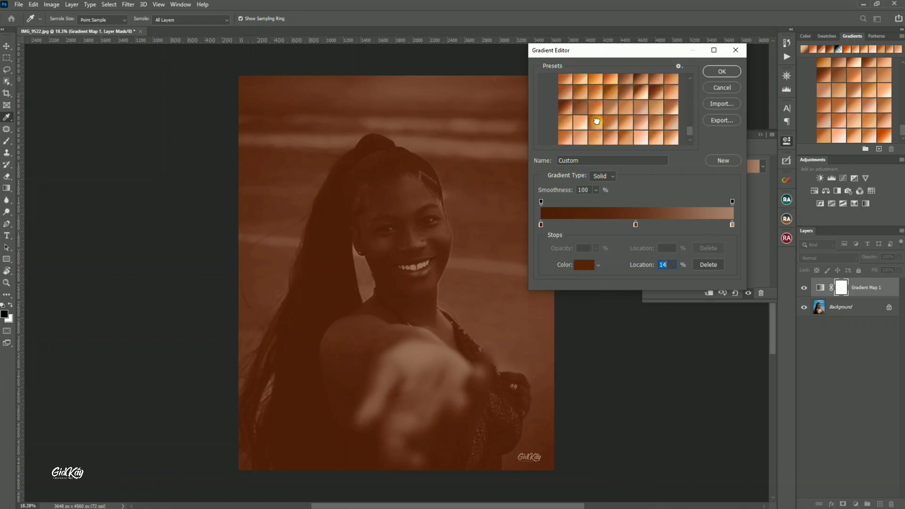
left_click(596, 121)
scroll(599, 123, "down", 2)
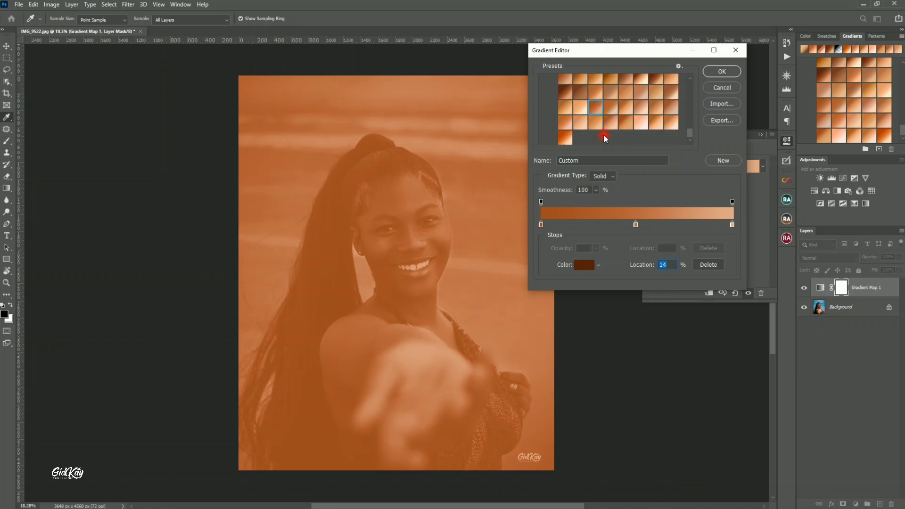
left_click(596, 95)
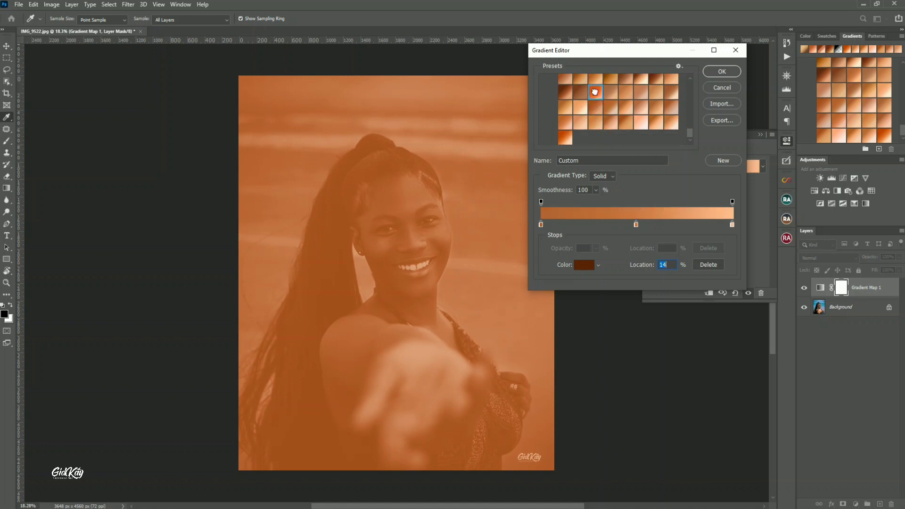
scroll(613, 107, "up", 1)
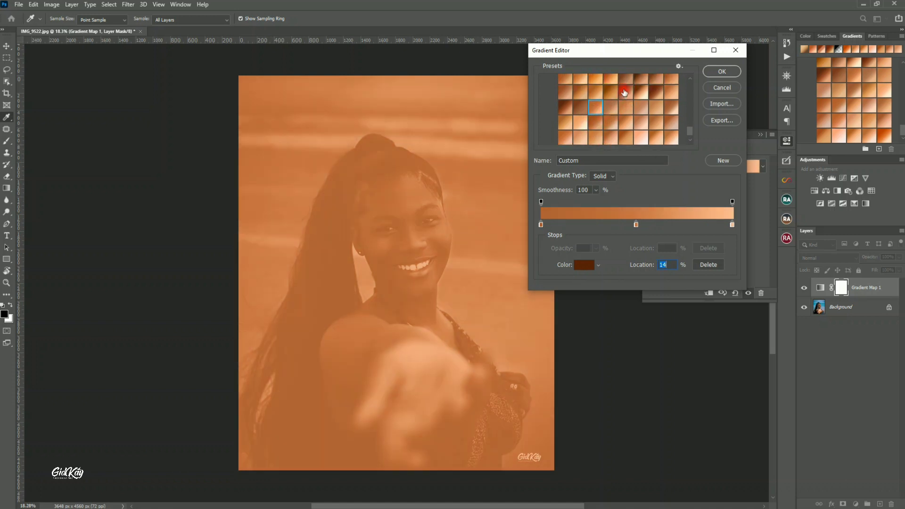
left_click(580, 90)
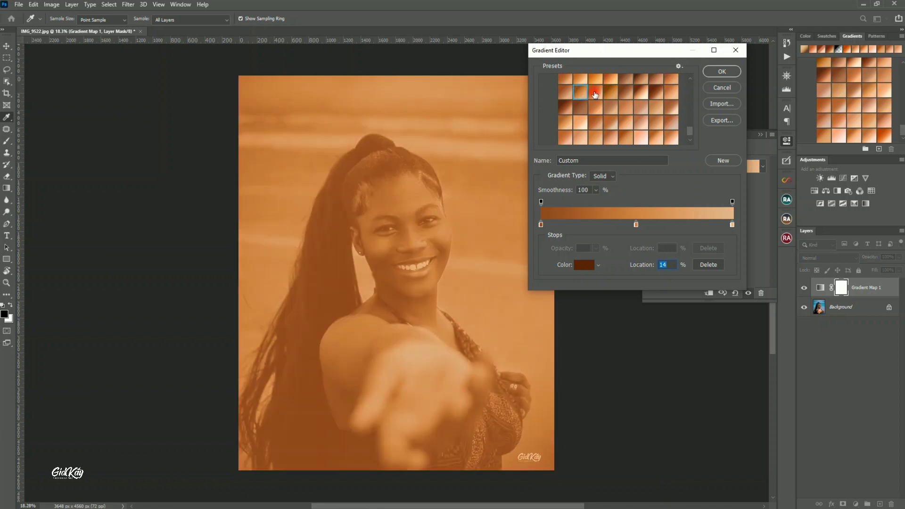
left_click(595, 93)
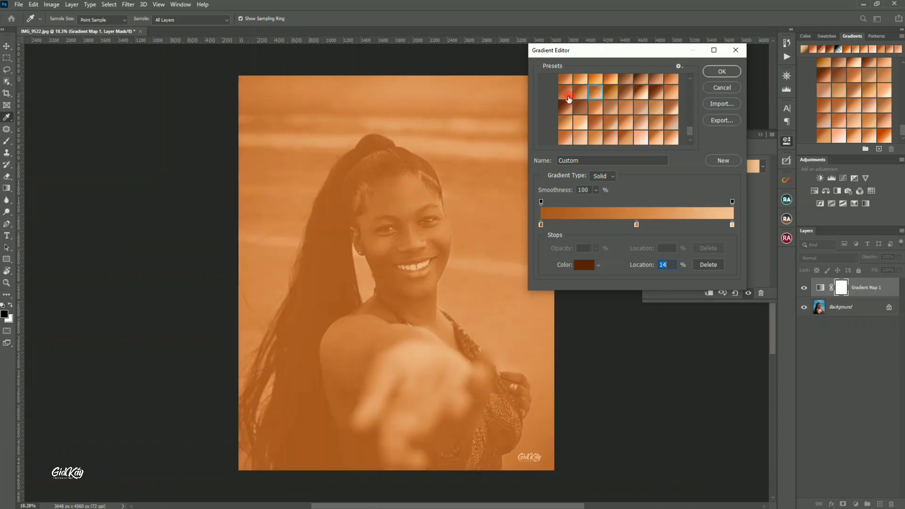
left_click(566, 92)
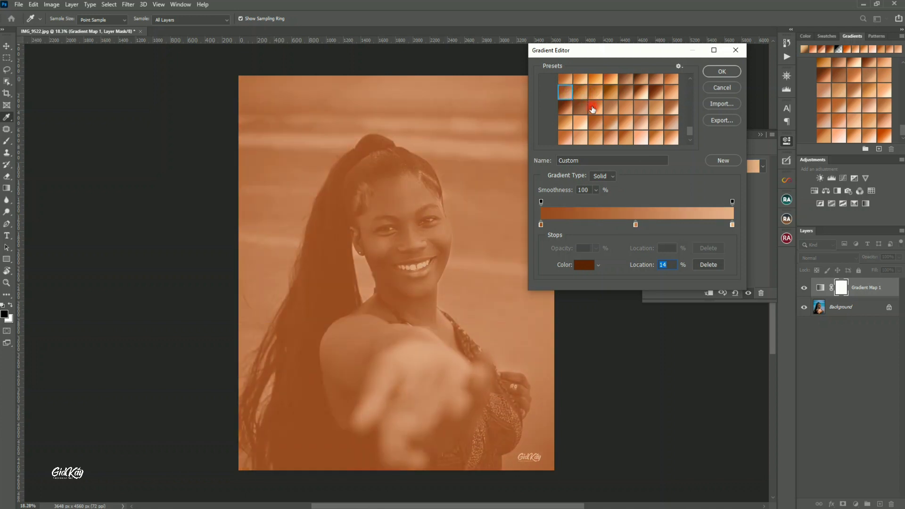
Step: Try several more skintone presets on the gradient map, ending on the vivid red-orange to light-orange one
scroll(593, 110, "up", 2)
left_click(671, 99)
scroll(627, 122, "down", 1)
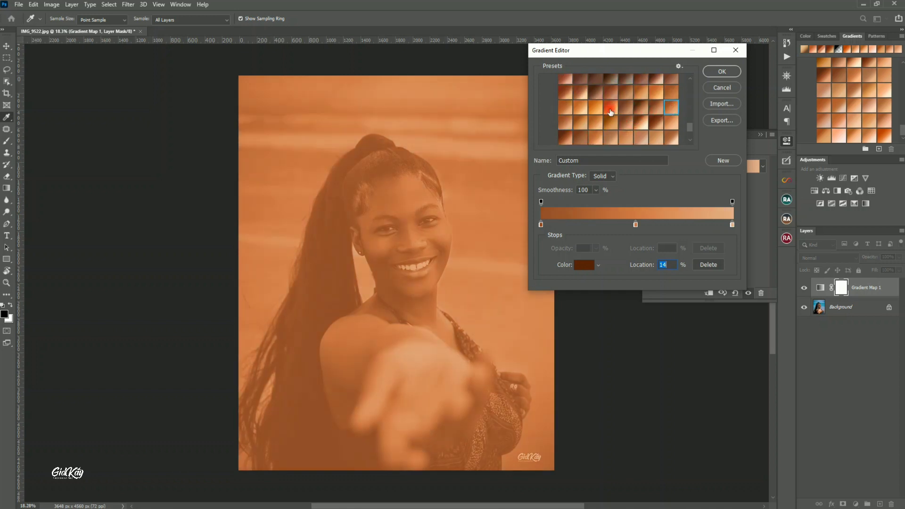
left_click(610, 108)
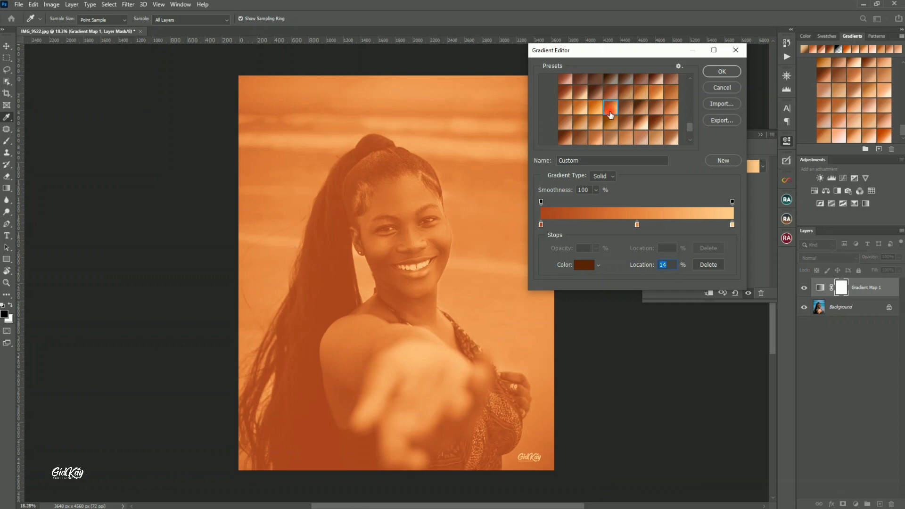
scroll(612, 112, "up", 1)
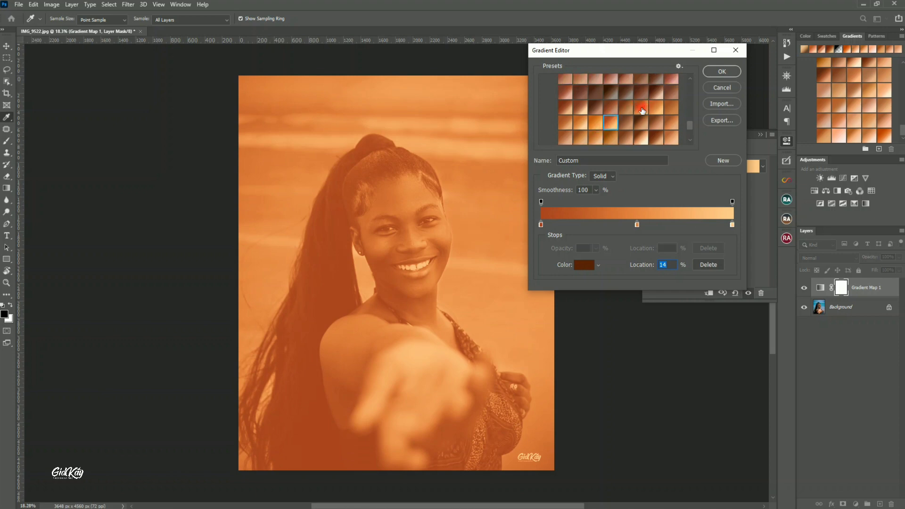
left_click(639, 110)
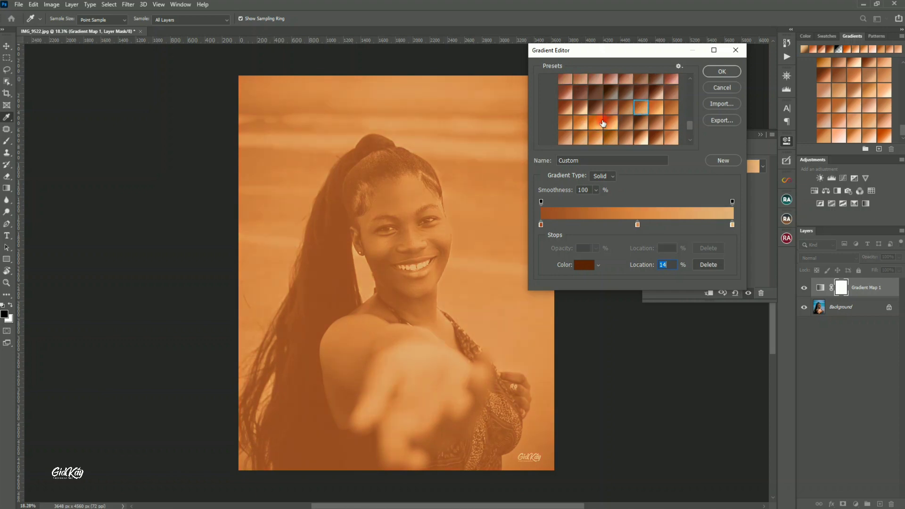
left_click(612, 124)
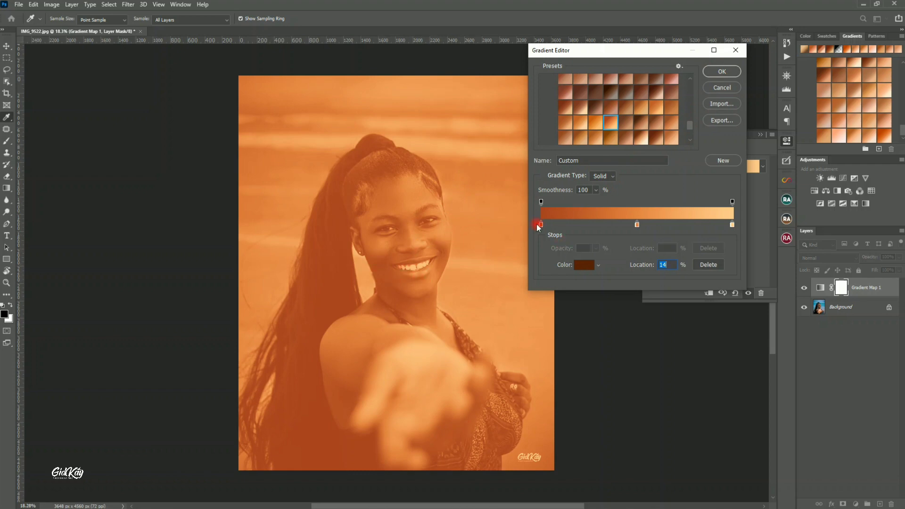
Step: Move the gradient's dark stop slightly inward, its middle stop to 61% and its light stop to 86%, and accept the gradient
left_click_drag(541, 222, 554, 225)
left_click(637, 224)
left_click_drag(655, 222, 658, 222)
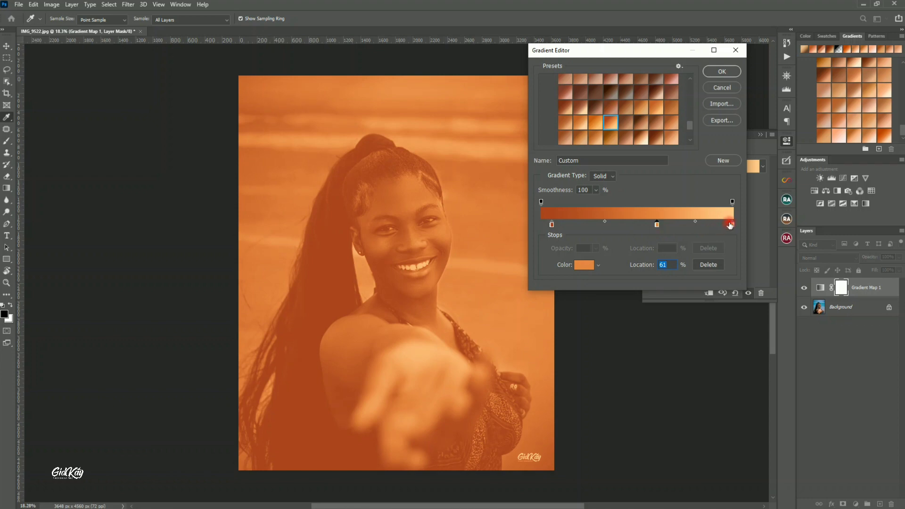
left_click_drag(728, 227, 706, 226)
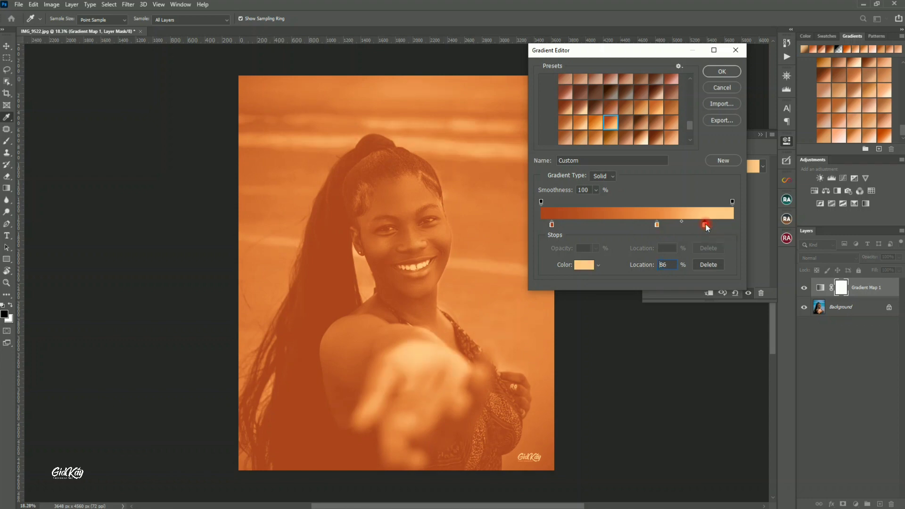
left_click(722, 72)
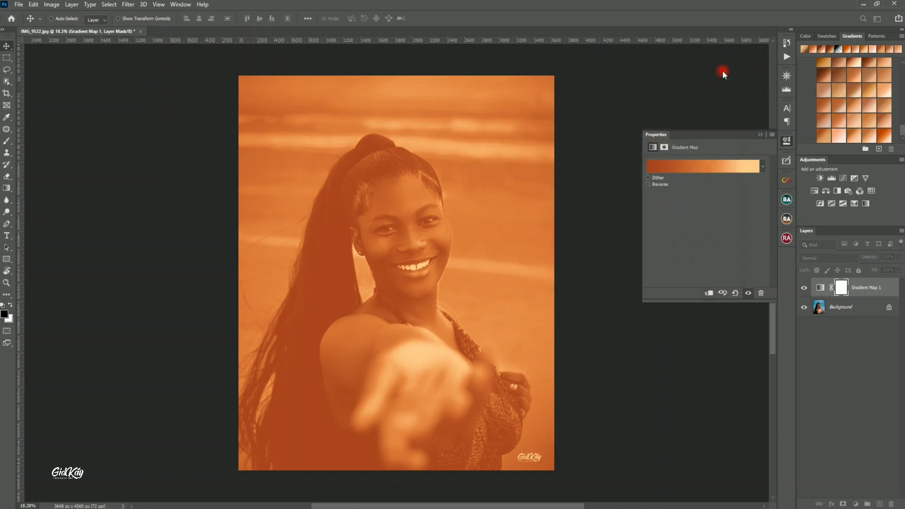
Step: Collapse the adjustment's properties and set the Gradient Map layer's blend mode to Color
left_click(761, 135)
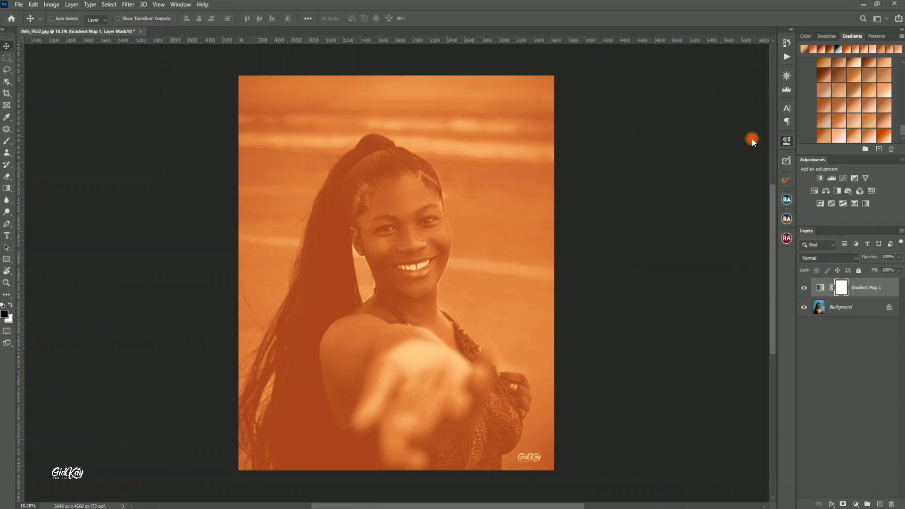
left_click(832, 257)
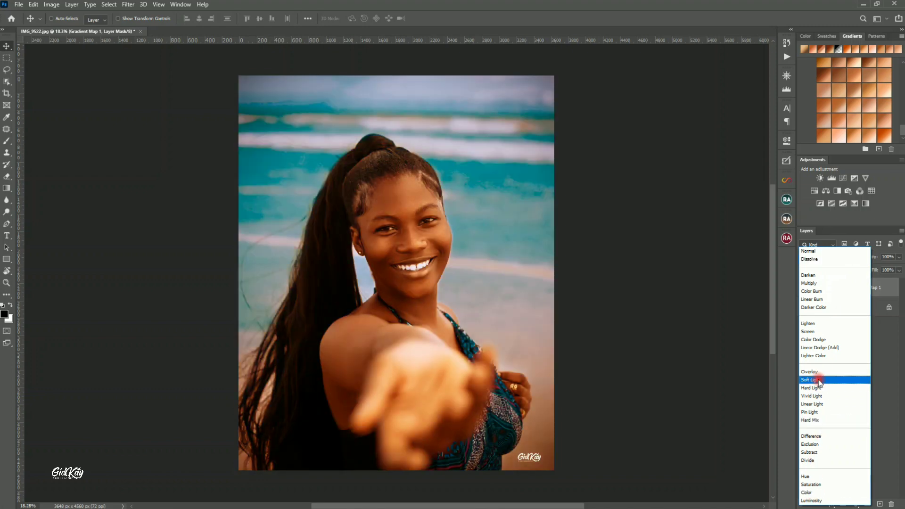
left_click(809, 493)
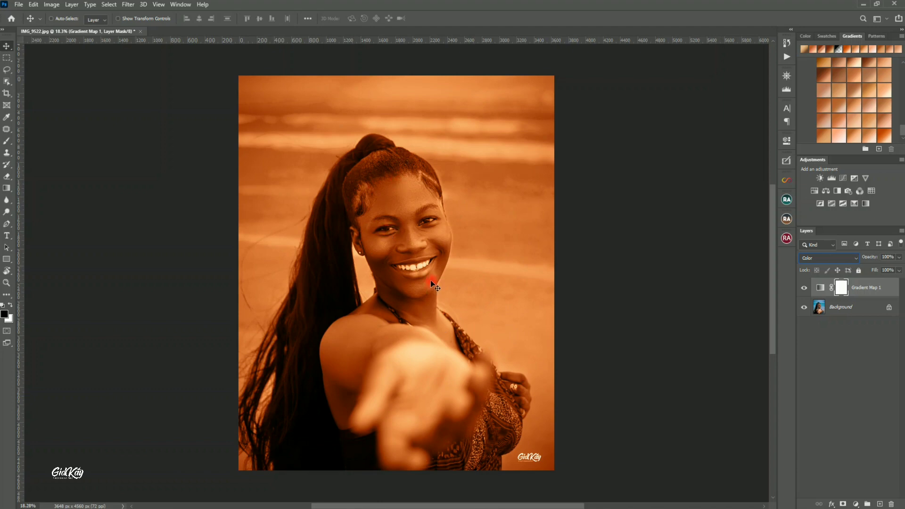
Step: Invert the Gradient Map layer's mask to black to hide the effect from the whole image
left_click(842, 288)
left_click(441, 234)
left_click(424, 252)
left_click(403, 230)
left_click(851, 294)
left_click(836, 292)
key("ctrl")
key("ctrl+i")
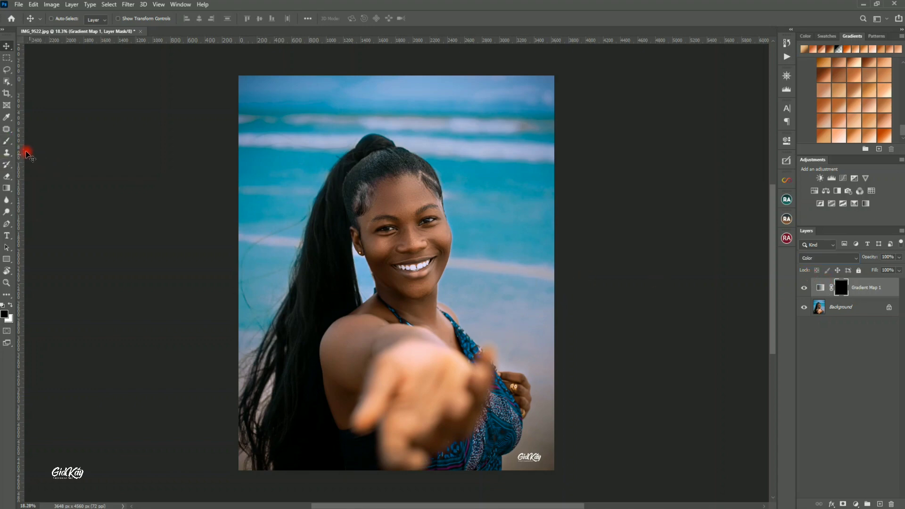
Step: With the mask overlay shown, paint white on the mask over the face, neck, shoulder and upper arm with a soft brush, starting at size 175
left_click(8, 142)
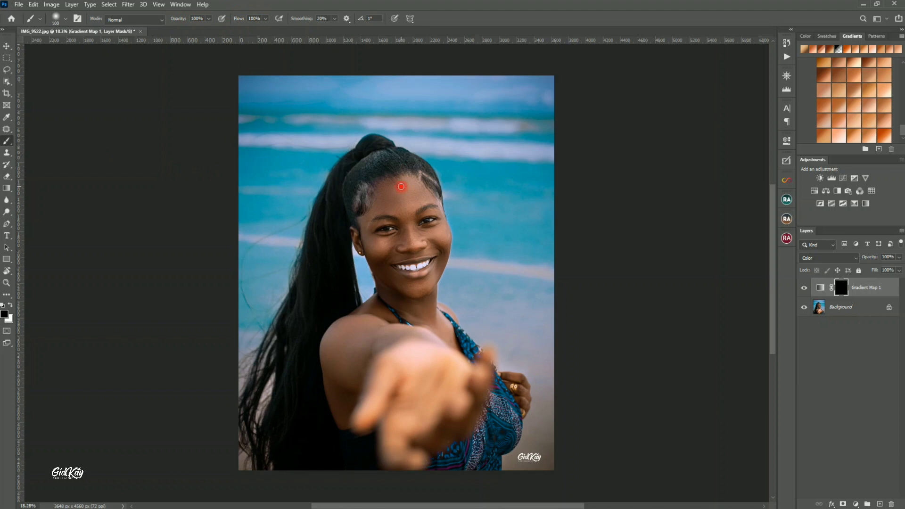
scroll(401, 186, "down", 1)
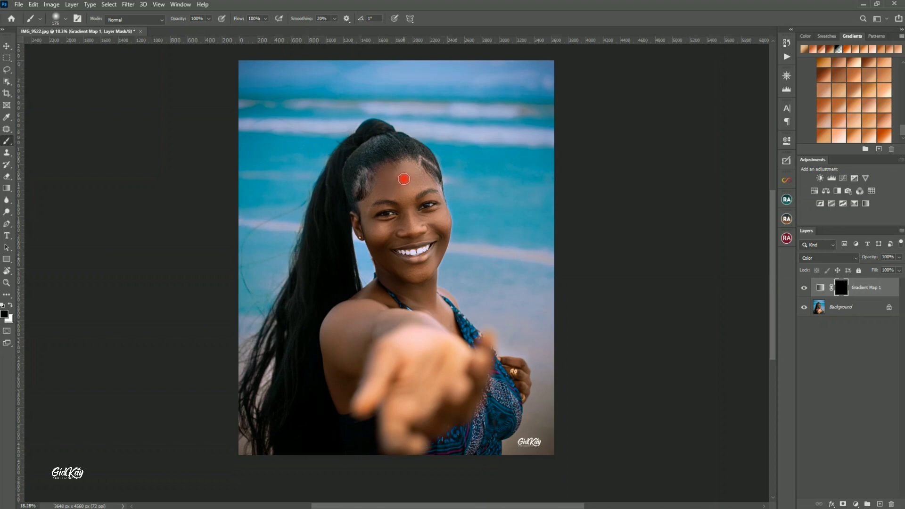
key("backslash")
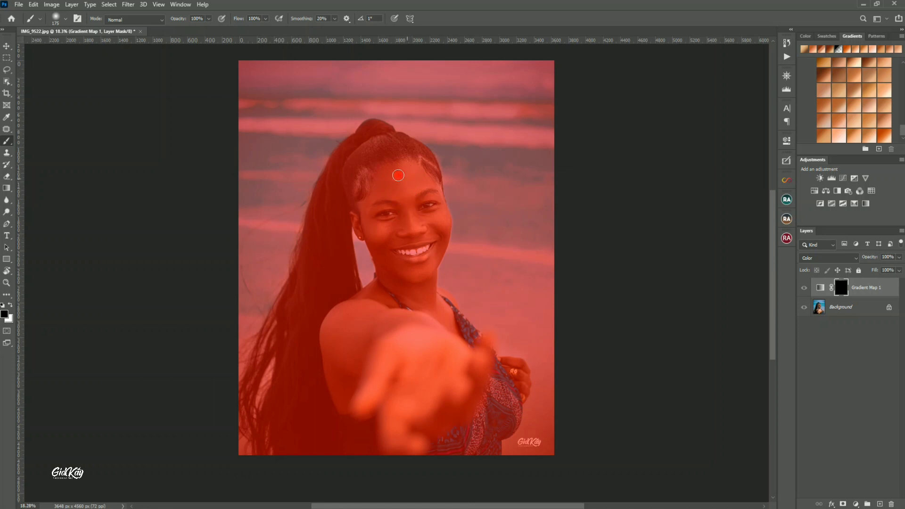
left_click(11, 304)
left_click(412, 170)
mouse_move(424, 182)
left_mouse_down()
mouse_move(404, 168)
mouse_move(379, 174)
mouse_move(397, 167)
mouse_move(371, 190)
mouse_move(402, 177)
mouse_move(381, 194)
mouse_move(421, 190)
mouse_move(393, 199)
mouse_move(379, 196)
mouse_move(418, 182)
mouse_move(376, 194)
left_mouse_up()
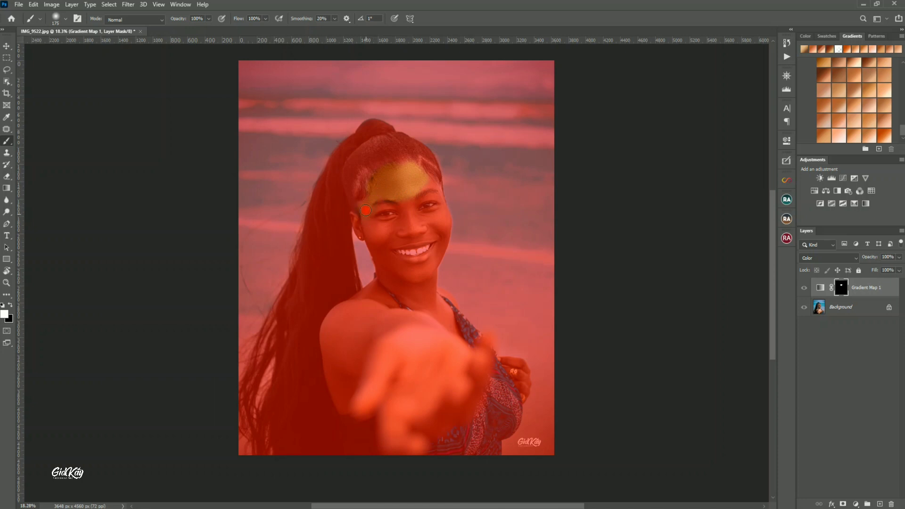
mouse_move(387, 205)
left_mouse_down()
mouse_move(408, 195)
mouse_move(395, 203)
left_mouse_up()
key("bracketright")
key("bracketright")
mouse_move(405, 206)
left_mouse_down()
mouse_move(436, 209)
mouse_move(441, 242)
mouse_move(384, 205)
mouse_move(374, 240)
mouse_move(436, 238)
mouse_move(431, 266)
mouse_move(362, 214)
mouse_move(377, 254)
mouse_move(434, 300)
mouse_move(388, 272)
mouse_move(374, 284)
mouse_move(331, 334)
mouse_move(355, 375)
mouse_move(387, 288)
left_mouse_up()
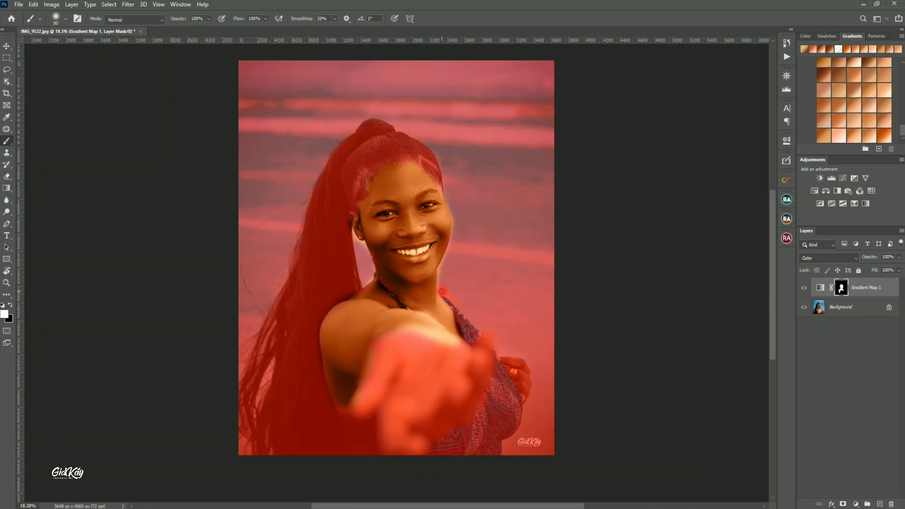
Step: Paint the hand at the chest and the remaining skin edges into the mask with a smaller white brush
key("bracketleft")
key("bracketleft")
key("bracketleft")
key("bracketleft")
key("bracketleft")
left_click_drag(525, 399, 503, 360)
Step: Paint black on the mask over the eyes, teeth and eyebrows with a small brush, and hide the mask overlay
key("x")
key("bracketleft")
key("bracketleft")
left_click_drag(431, 204, 391, 214)
left_click_drag(394, 249, 427, 252)
key("shift+6")
key("shift+2")
mouse_move(415, 193)
left_mouse_down()
mouse_move(426, 198)
mouse_move(386, 202)
left_mouse_up()
key("shift+0")
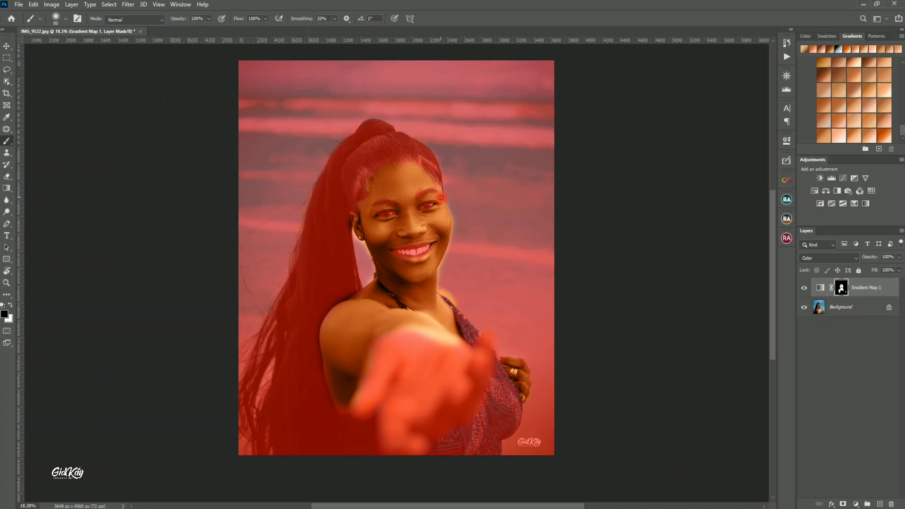
key("backslash")
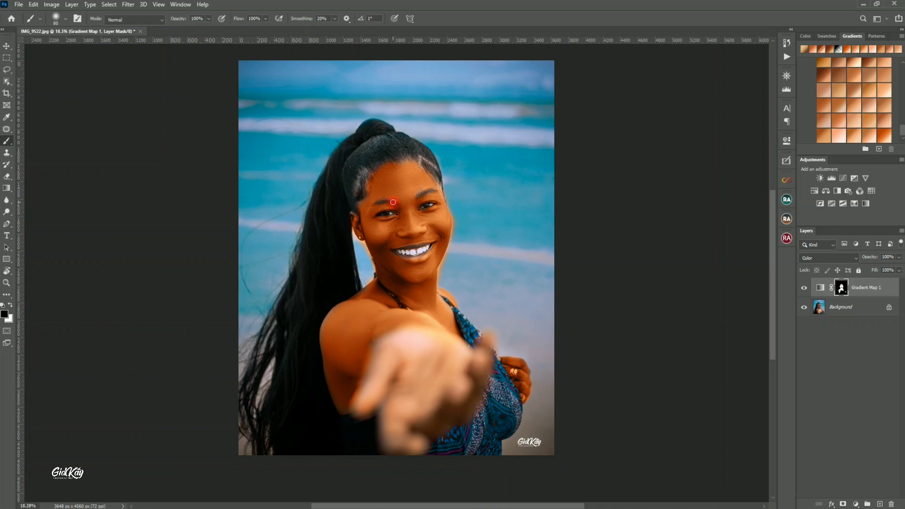
Step: Lower the Gradient Map layer's opacity to 30%
key("v")
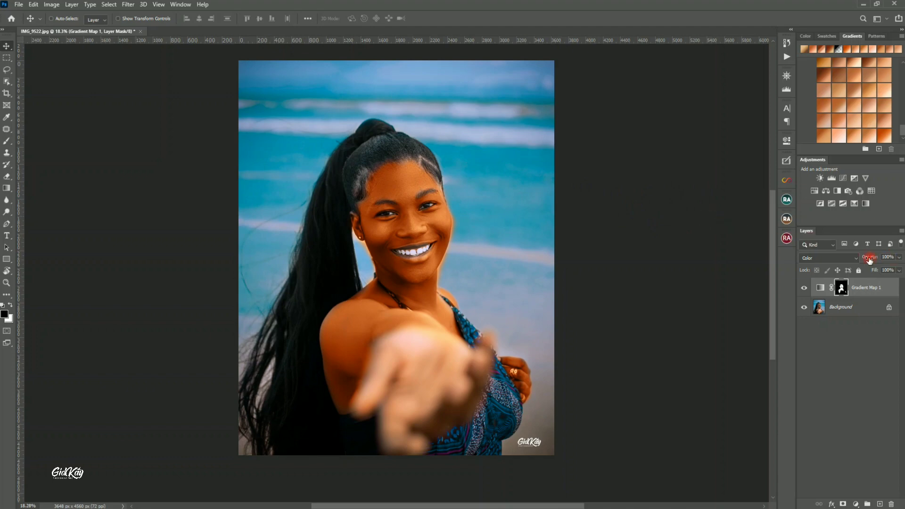
left_click_drag(869, 258, 841, 263)
left_click(860, 257)
left_click_drag(861, 257, 860, 257)
Step: Compare the portrait with and without the Gradient Map layer, including in the enlarged Navigator preview
left_click(803, 289)
left_click(804, 288)
left_click(804, 288)
left_click(787, 76)
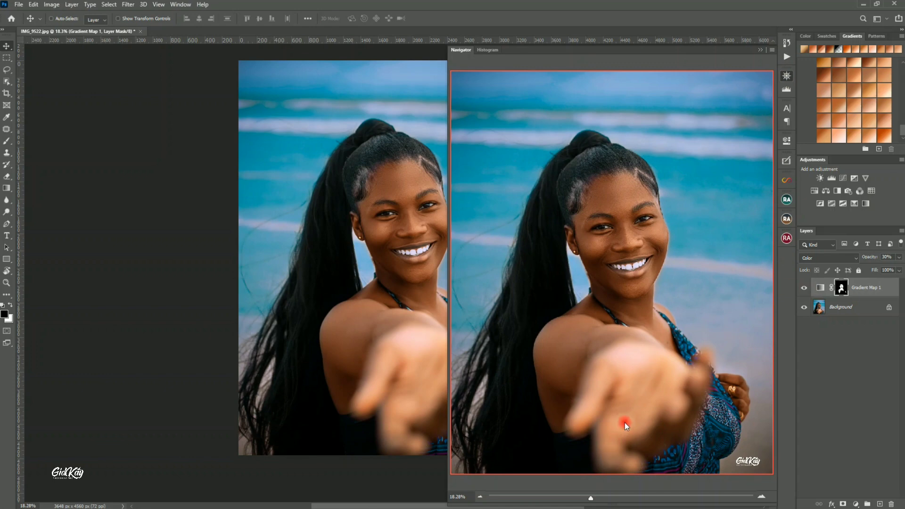
left_click(805, 287)
left_click(804, 288)
left_click(804, 288)
left_click(869, 259)
left_click(762, 50)
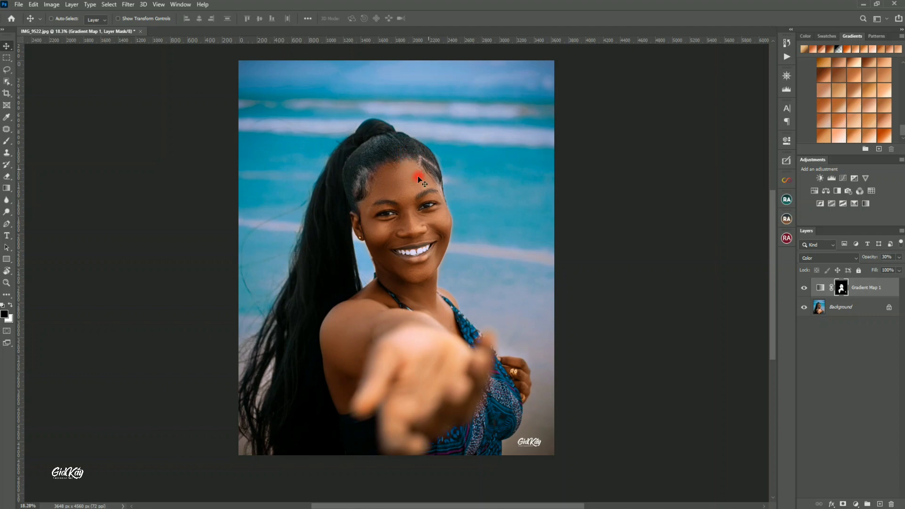
Step: Look through the range of imported skintone gradient presets
scroll(413, 176, "up", 1)
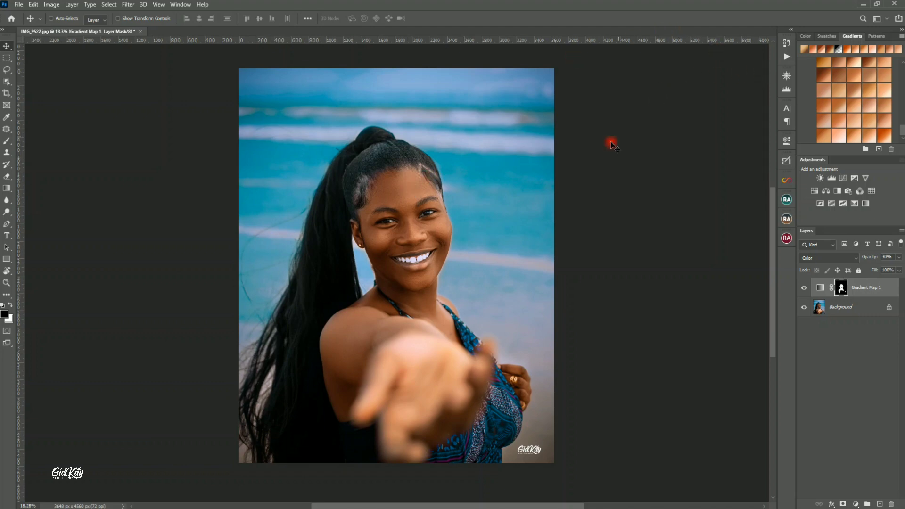
scroll(860, 108, "up", 3)
scroll(858, 106, "up", 3)
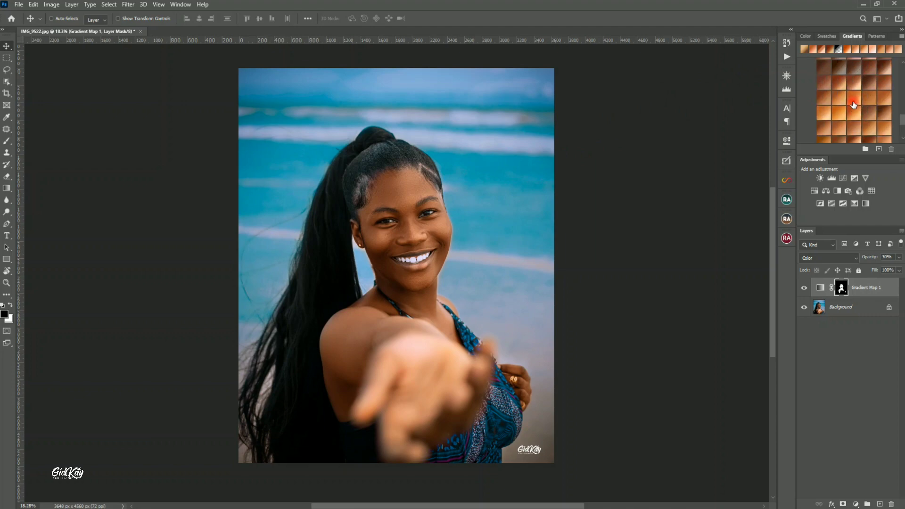
scroll(855, 103, "up", 5)
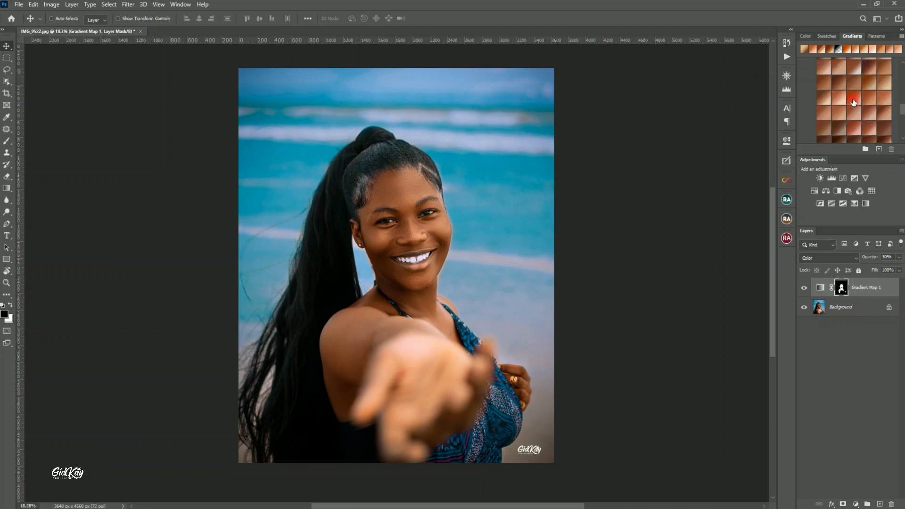
scroll(854, 102, "down", 5)
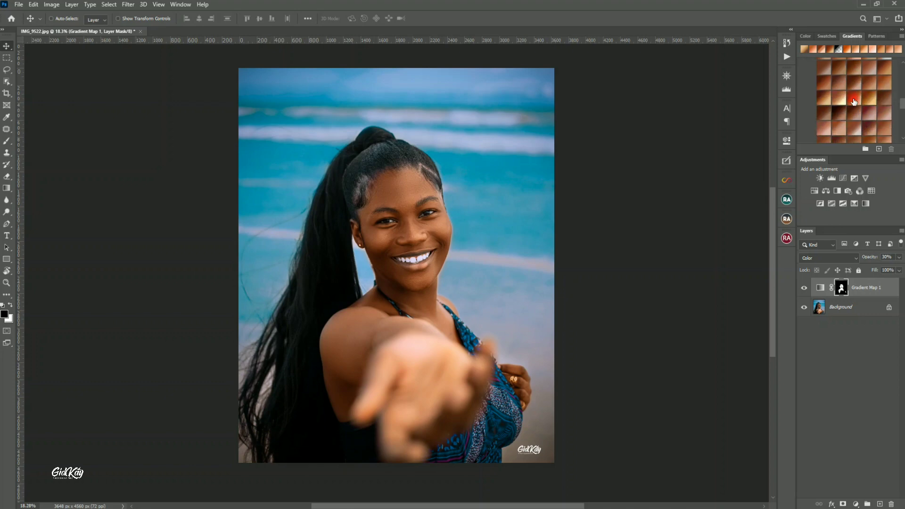
scroll(853, 101, "down", 6)
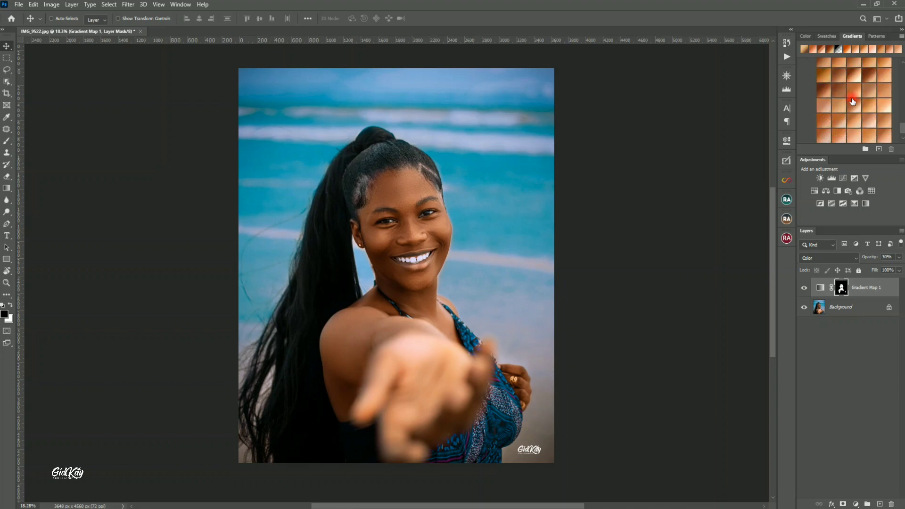
scroll(853, 101, "up", 5)
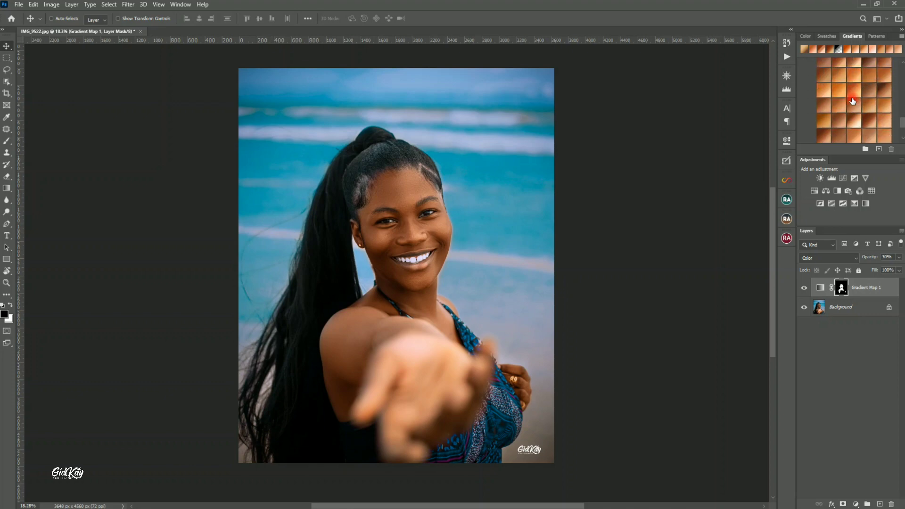
scroll(853, 101, "down", 3)
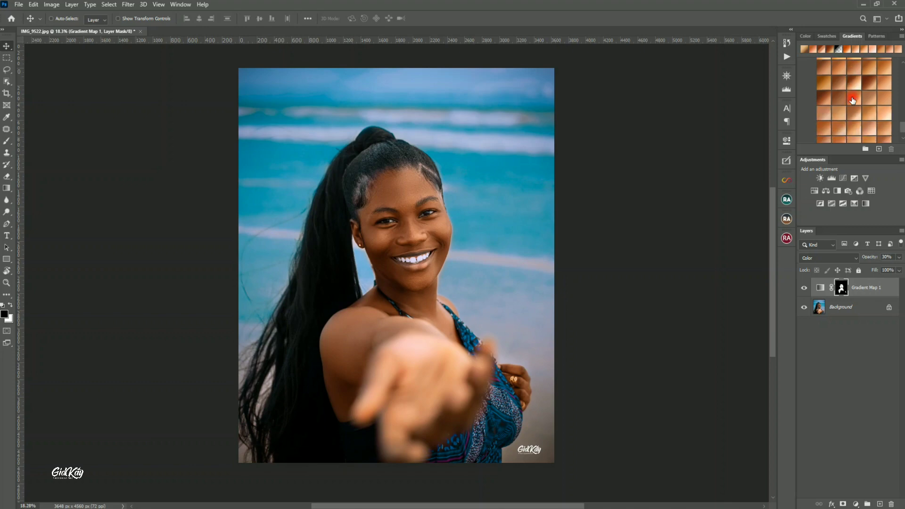
scroll(852, 99, "down", 2)
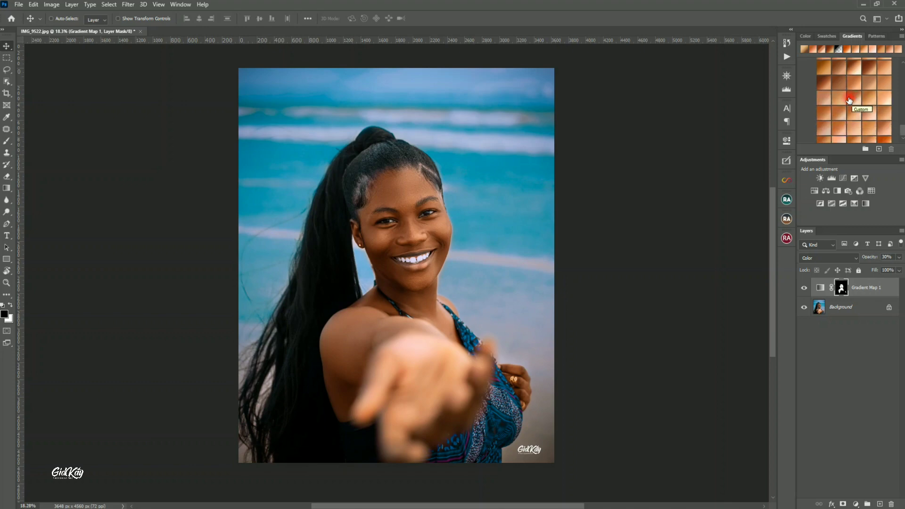
scroll(850, 99, "down", 2)
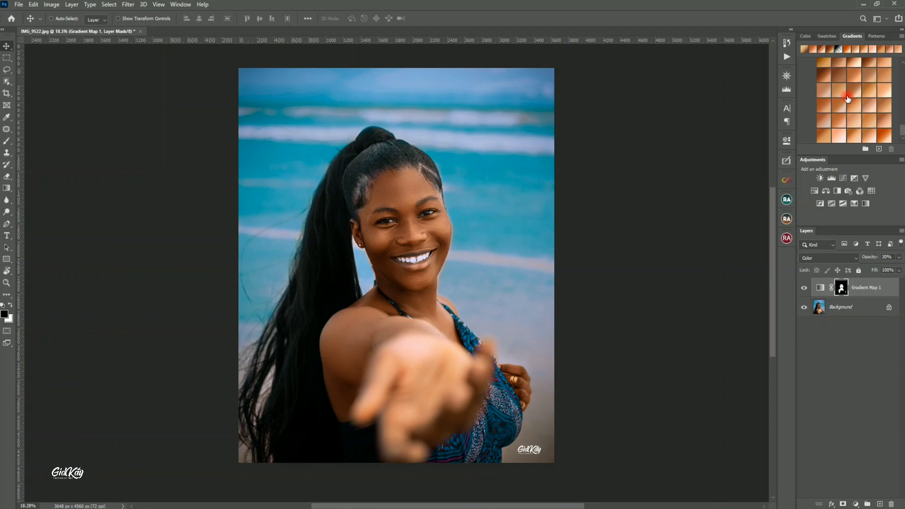